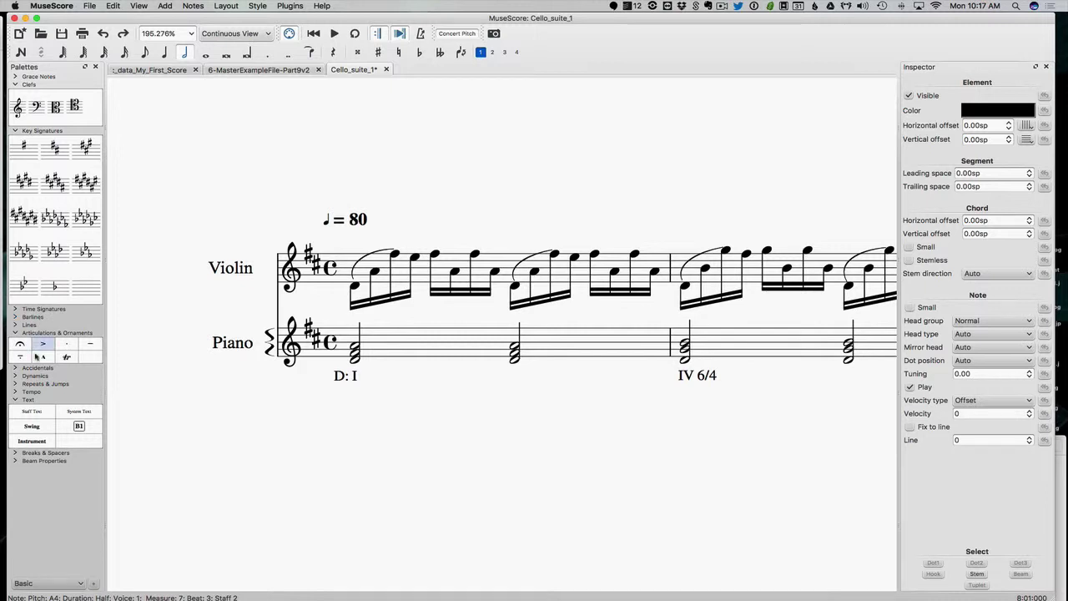
# - Add the staff text "T" to the first piano chord of measure 1 and align it directly below the "I" numeral
pyautogui.moveTo(32, 411); pyautogui.dragTo(360, 349)
pyautogui.moveTo(375, 309); pyautogui.dragTo(428, 406)
pyautogui.doubleClick(351, 399)
pyautogui.write('T')
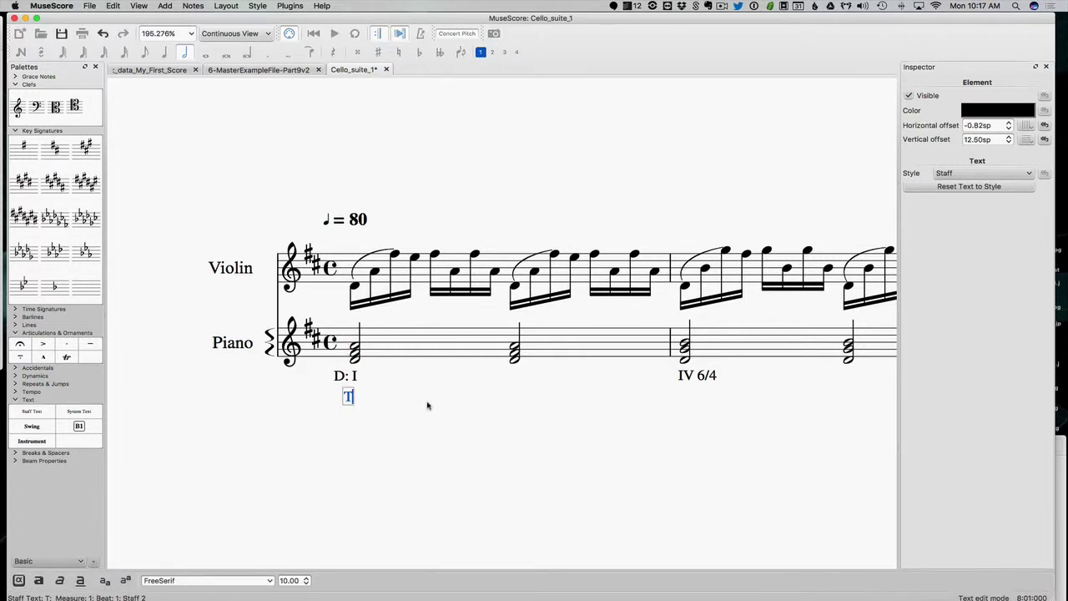
pyautogui.click(428, 406)
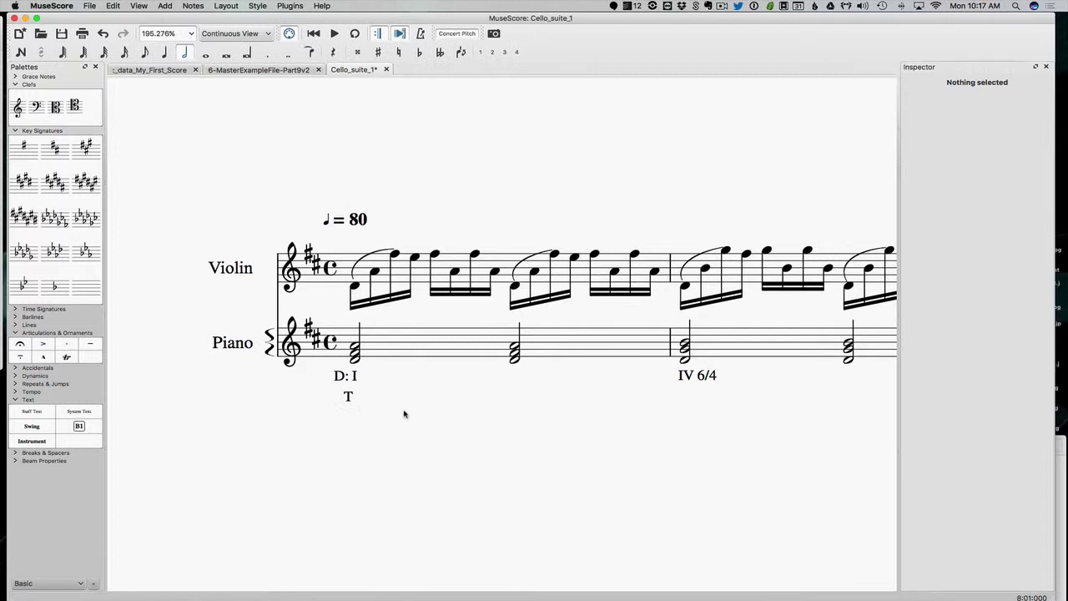
pyautogui.moveTo(348, 397); pyautogui.dragTo(354, 394)
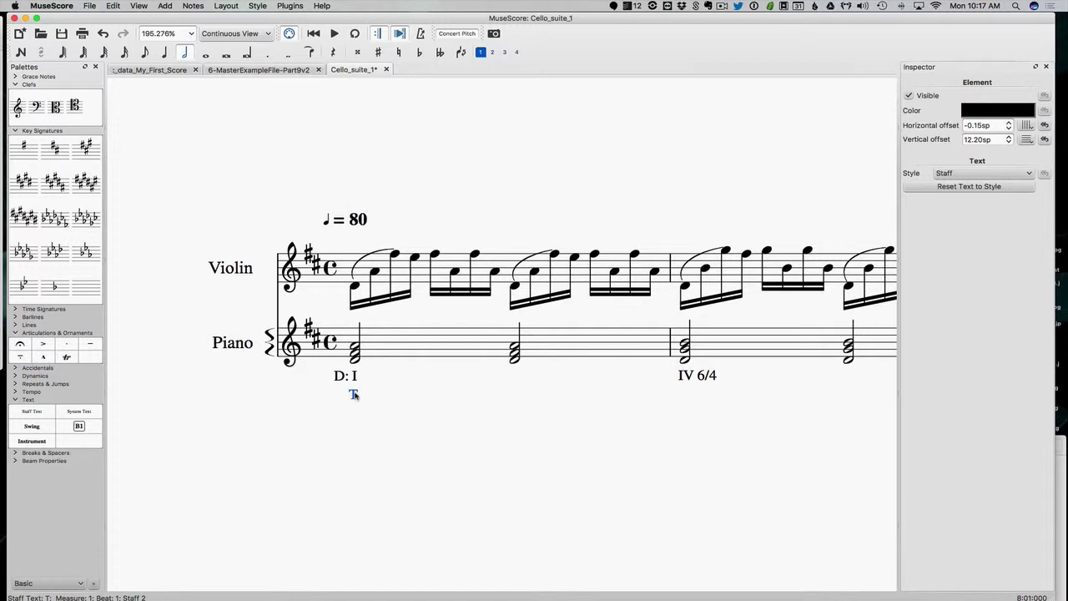
pyautogui.hscroll(5, 354, 395)
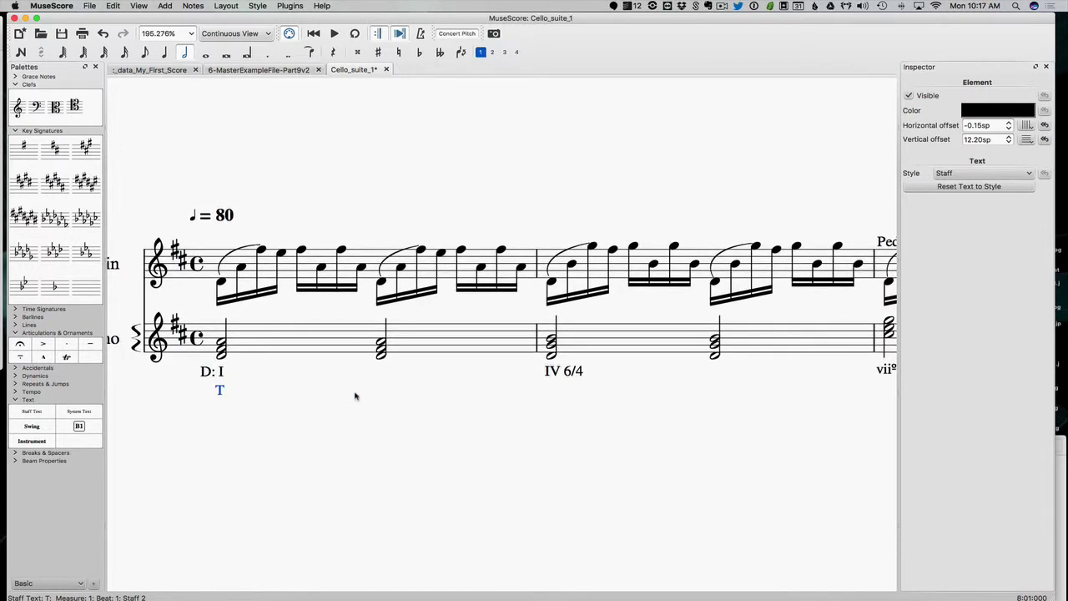
pyautogui.hscroll(2, 560, 364)
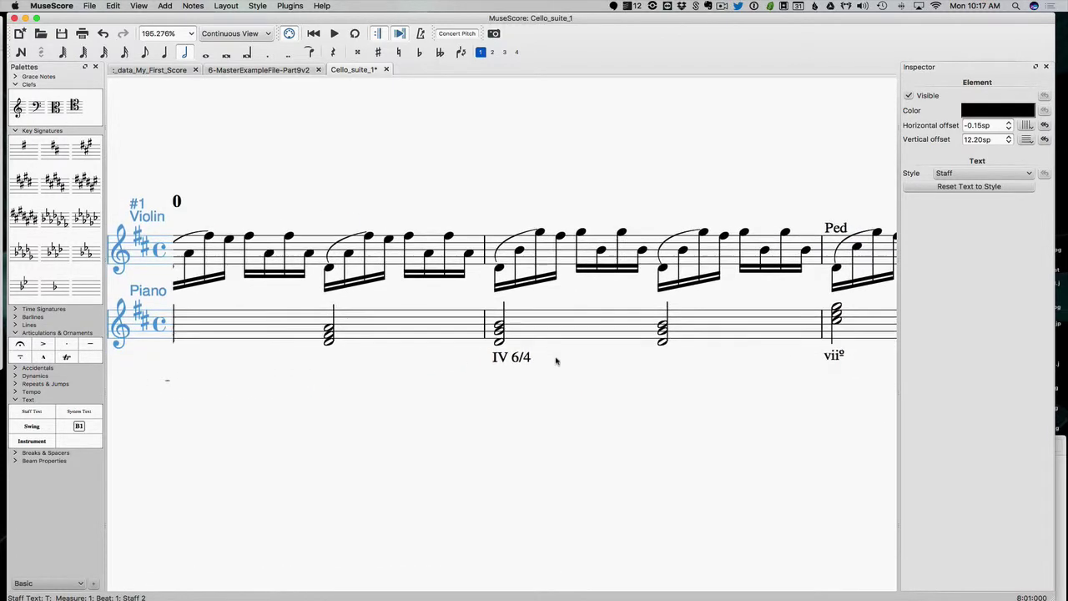
pyautogui.hscroll(-3, 556, 361)
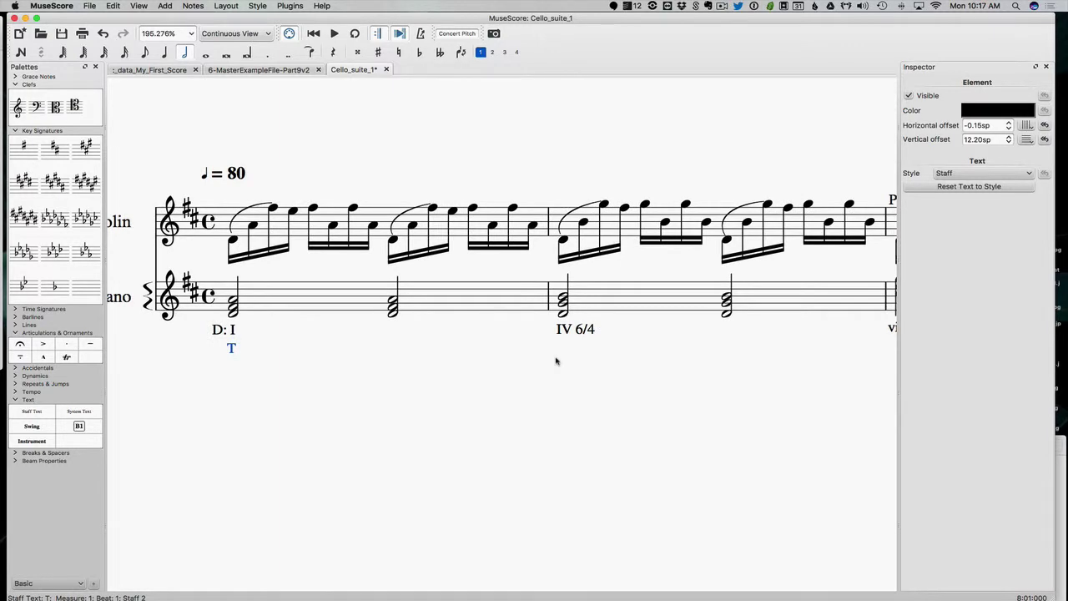
pyautogui.scroll(-6, 556, 360)
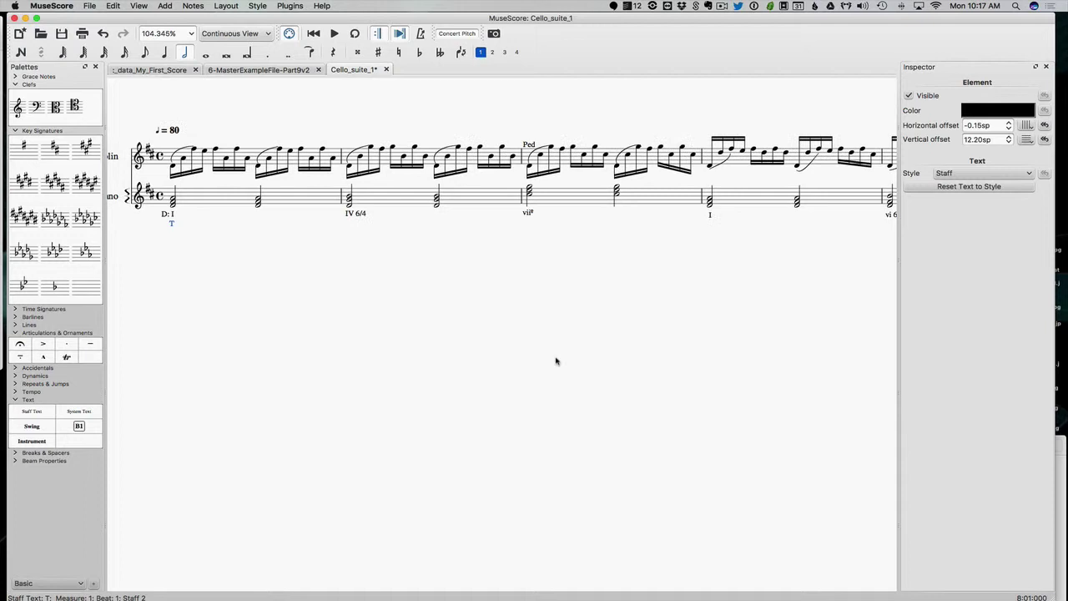
pyautogui.scroll(4, 556, 361)
pyautogui.hscroll(-3, 556, 360)
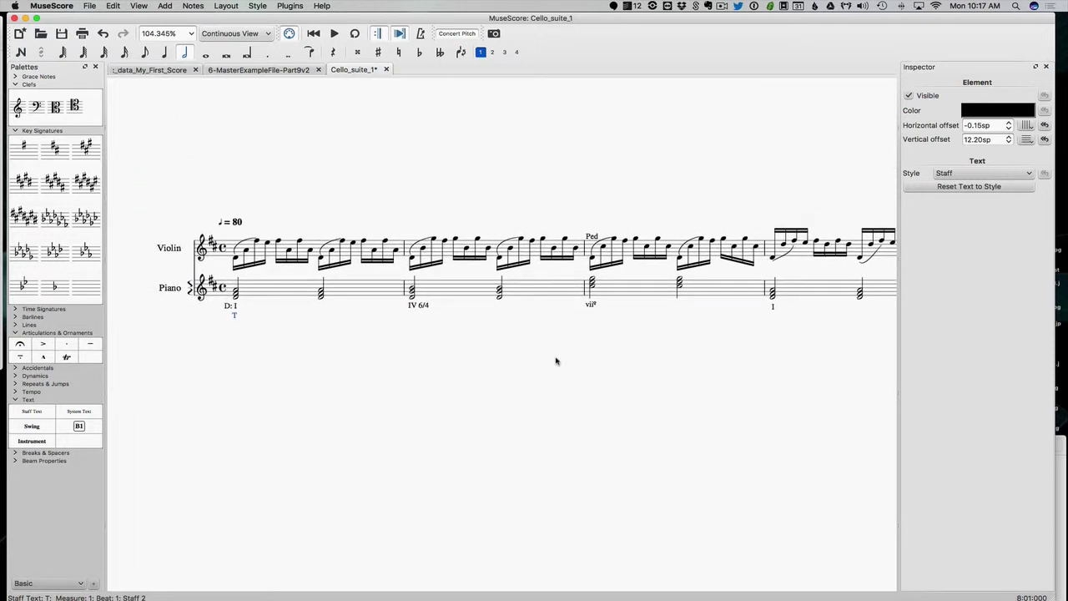
pyautogui.click(410, 296)
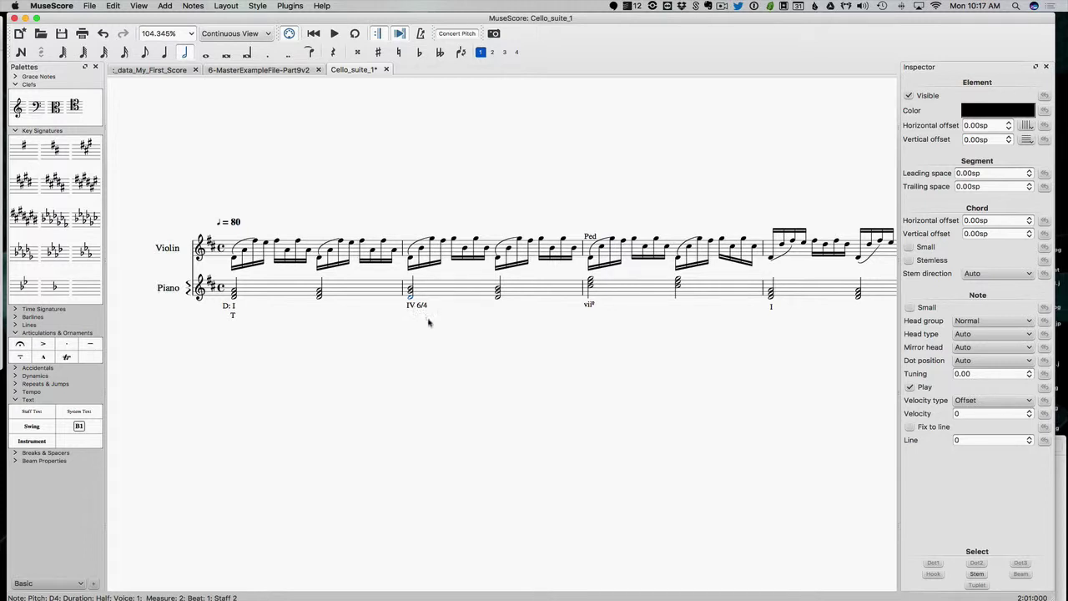
pyautogui.write('T')
pyautogui.moveTo(409, 316); pyautogui.dragTo(437, 358)
pyautogui.press('Delete')
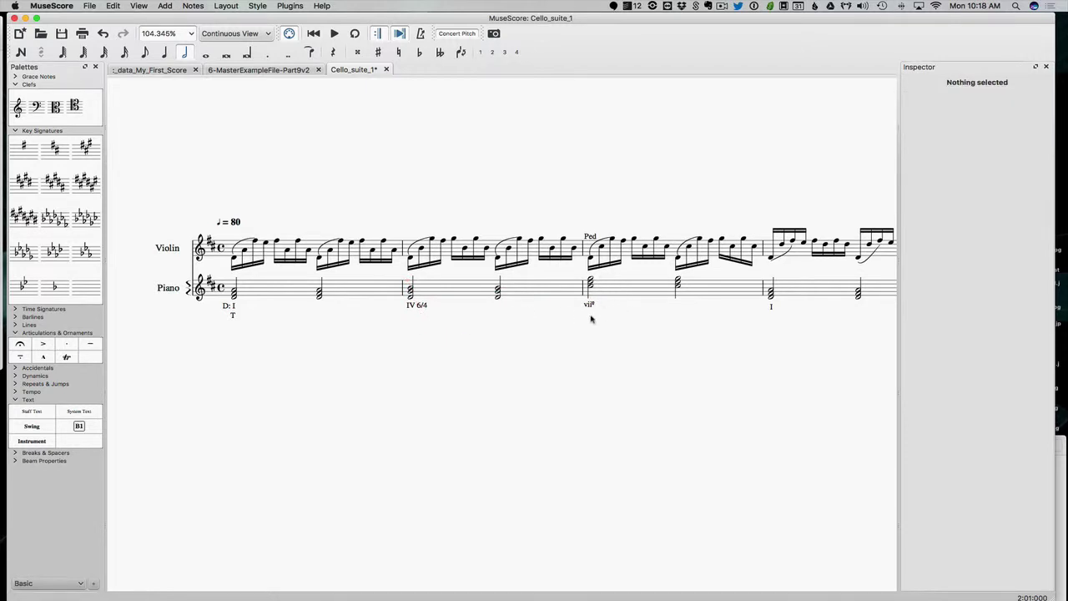
pyautogui.click(410, 296)
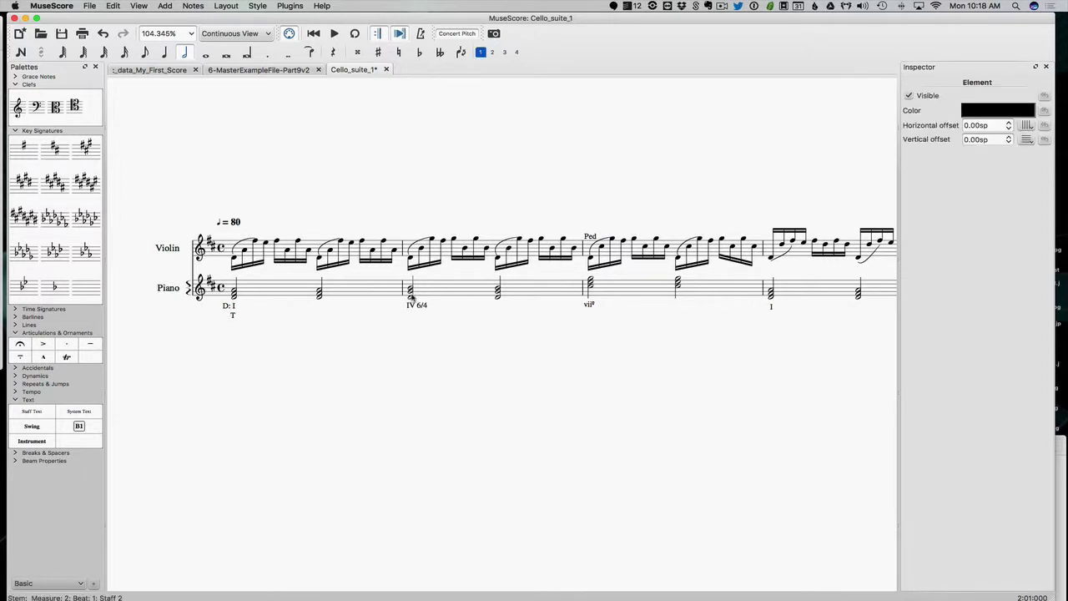
# - Extend the "T" text under measure 1 with a row of dashes reaching the end of measure 2
pyautogui.doubleClick(234, 315)
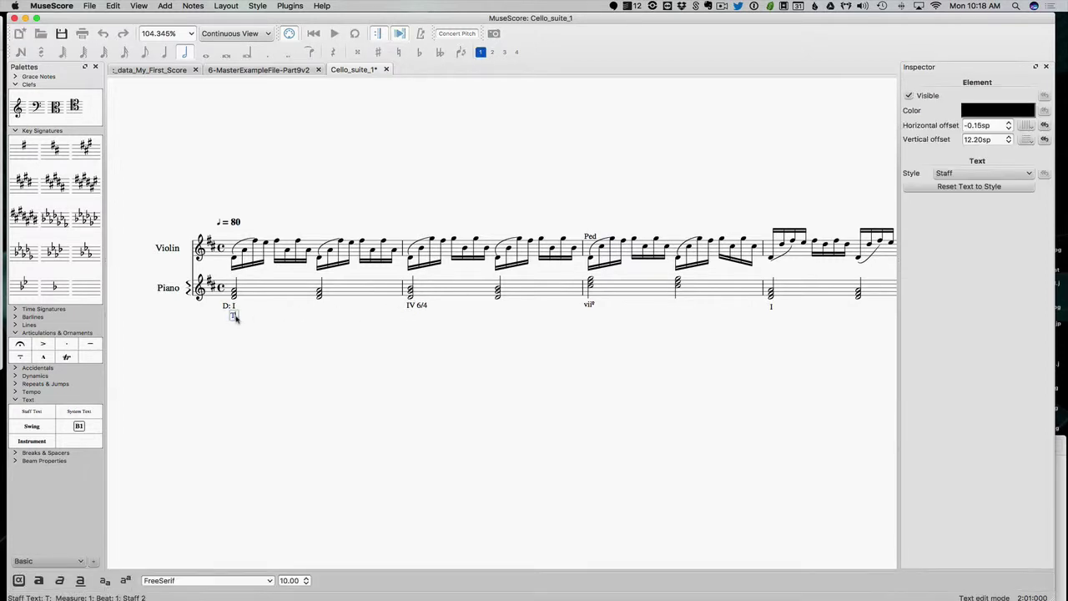
pyautogui.write('-----------------')
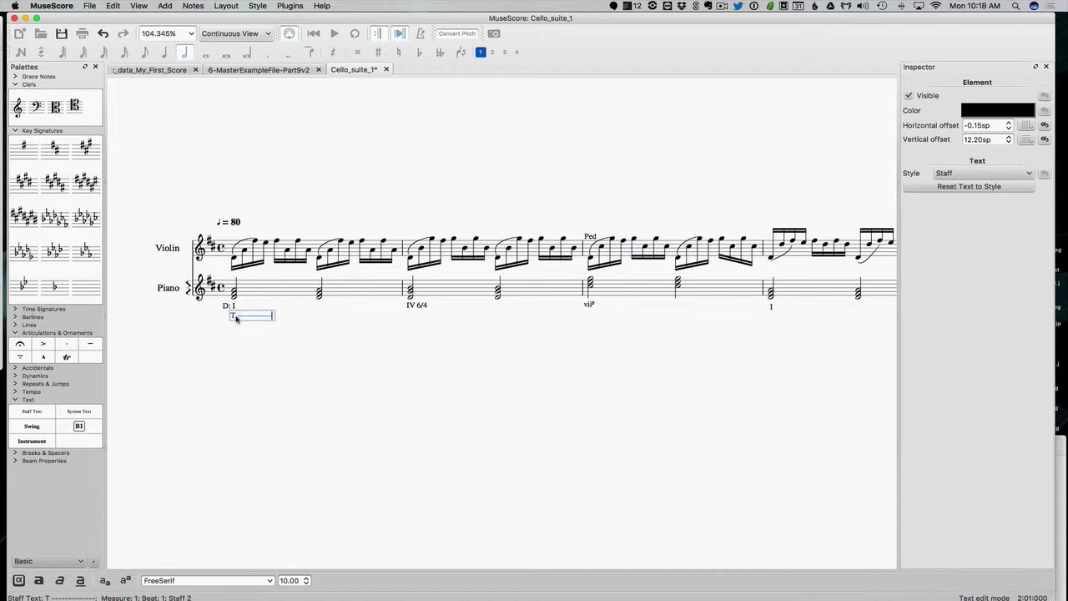
pyautogui.write('-------------------------------------')
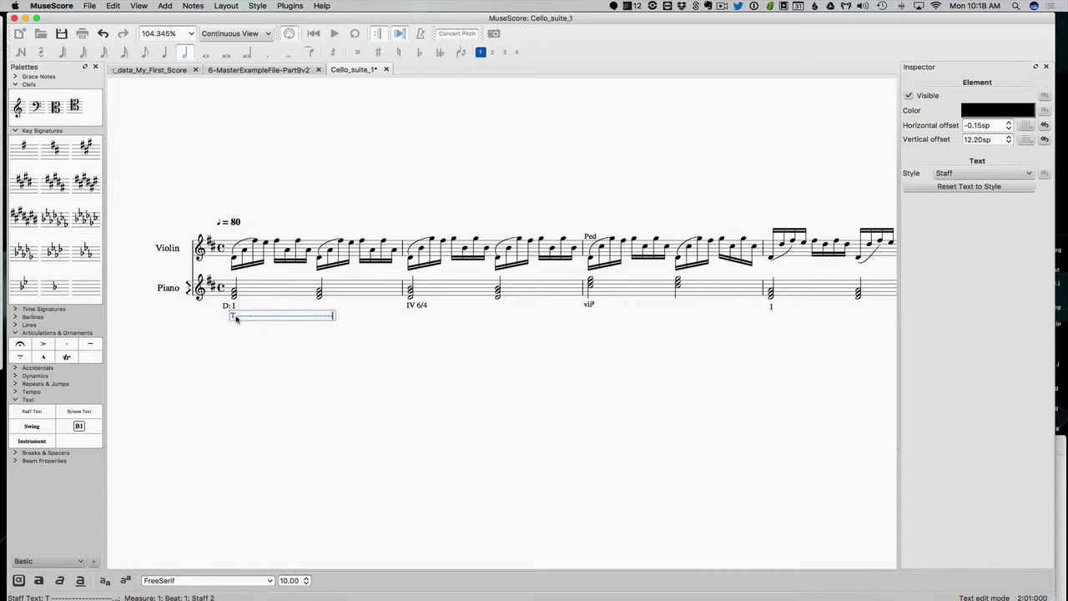
pyautogui.write('----------------------------')
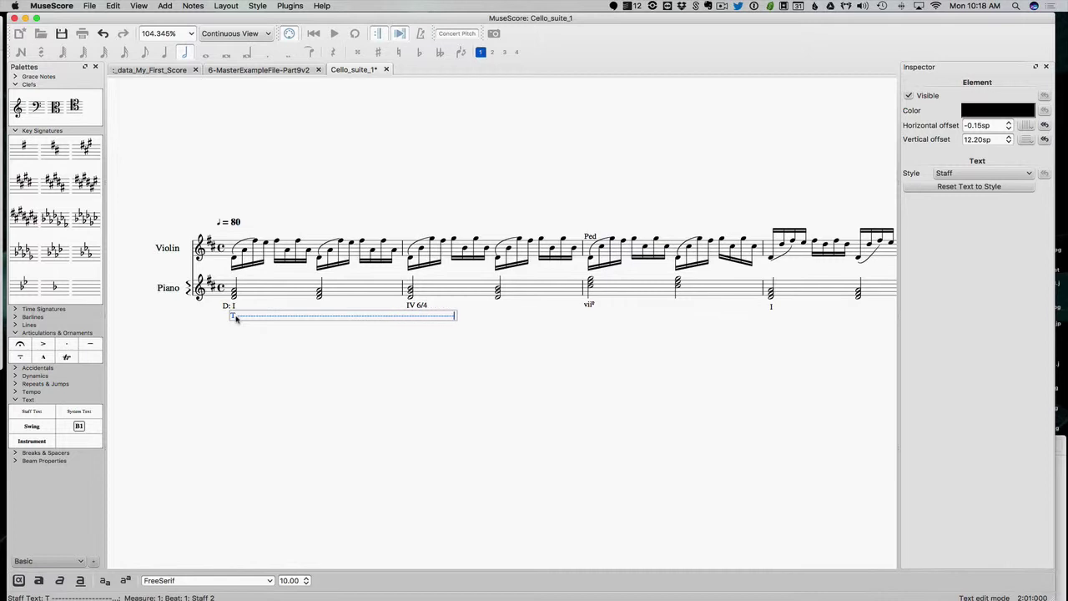
pyautogui.write('-------------------------------------------------------------------')
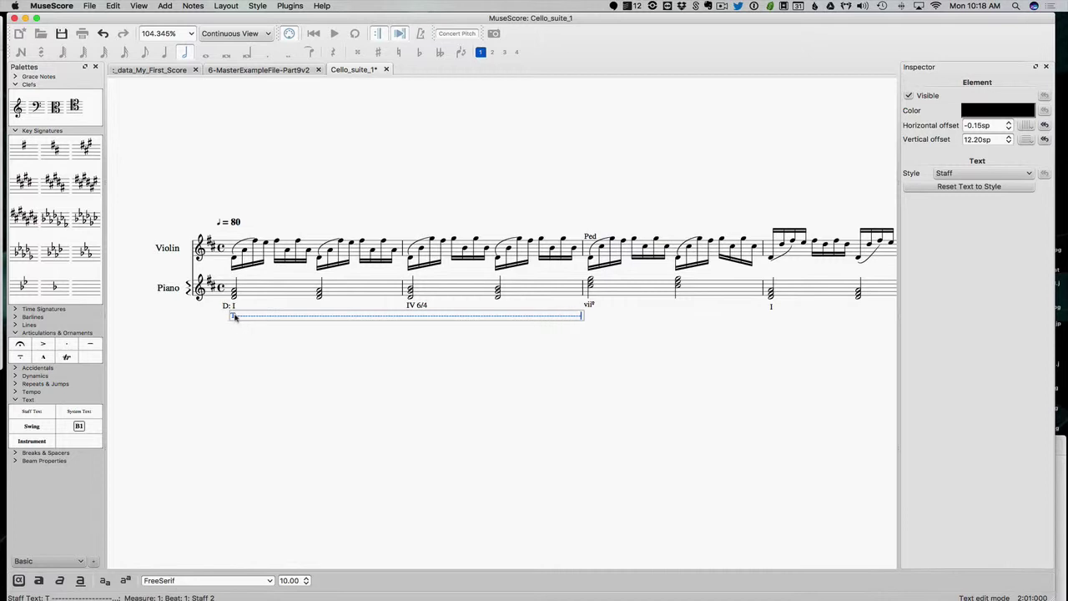
pyautogui.press('Escape')
# - Copy the dashed "T" text to the first piano chord of measure 3 and change its letter to "D"
pyautogui.click(592, 287)
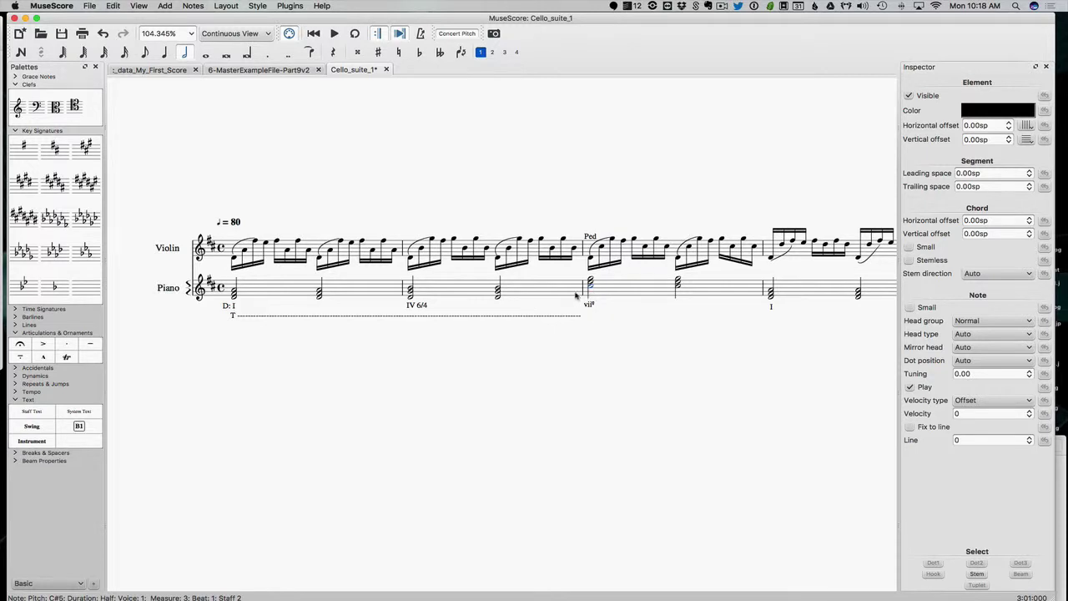
pyautogui.click(302, 317)
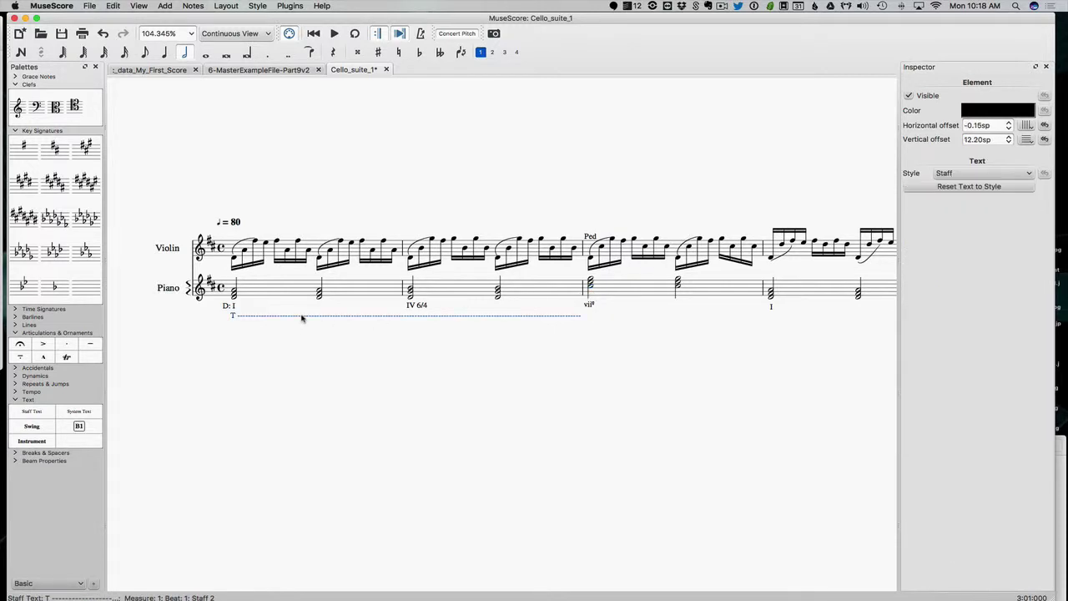
pyautogui.click(590, 284)
pyautogui.hotkey('ctrl', 'v')
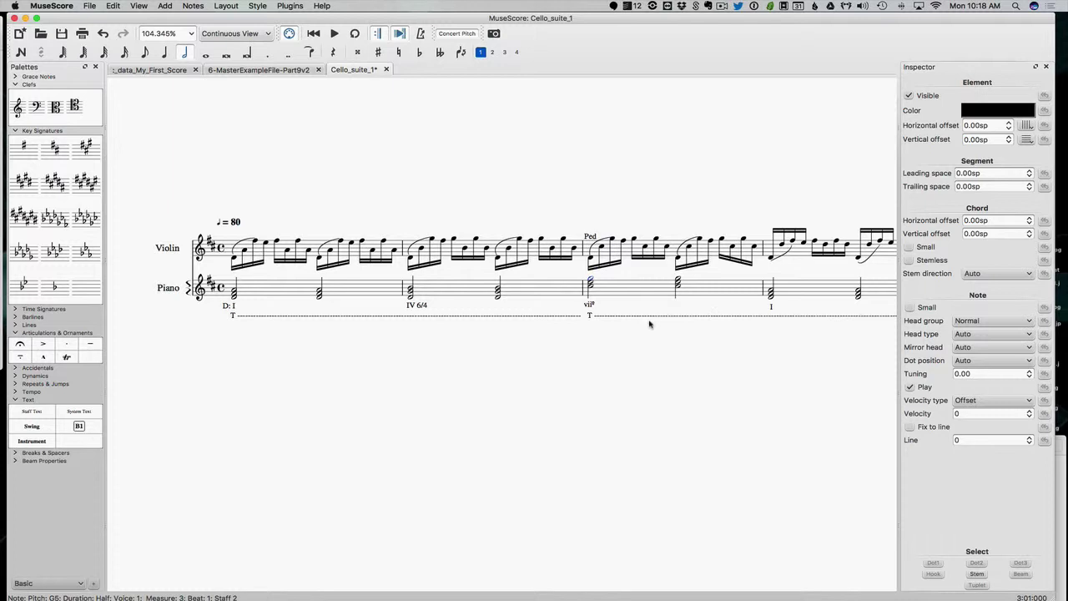
pyautogui.doubleClick(611, 317)
pyautogui.moveTo(593, 315); pyautogui.dragTo(584, 317)
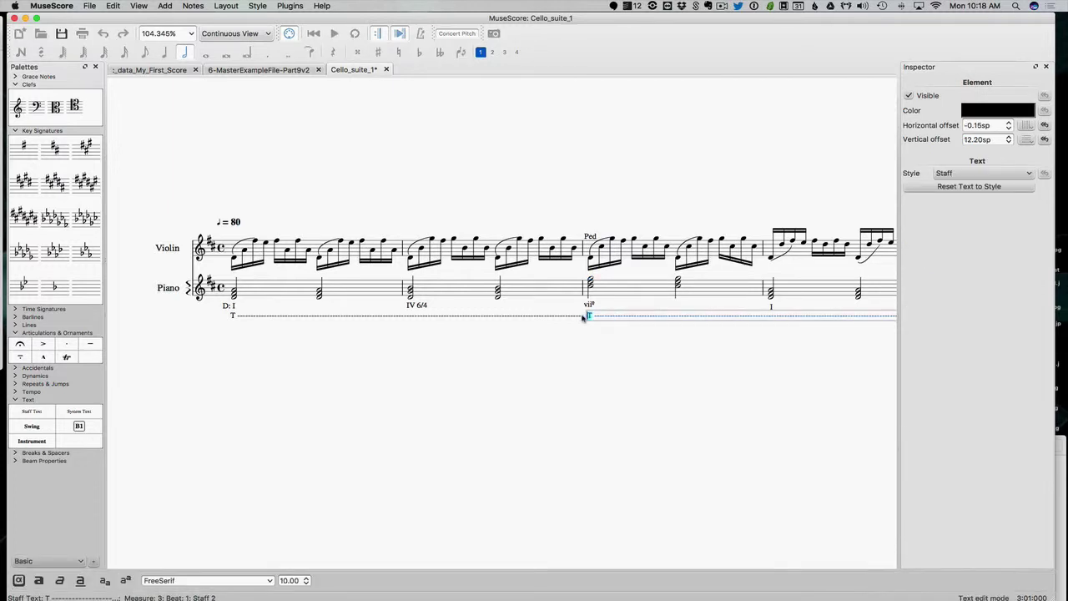
pyautogui.write('D')
pyautogui.press('Escape')
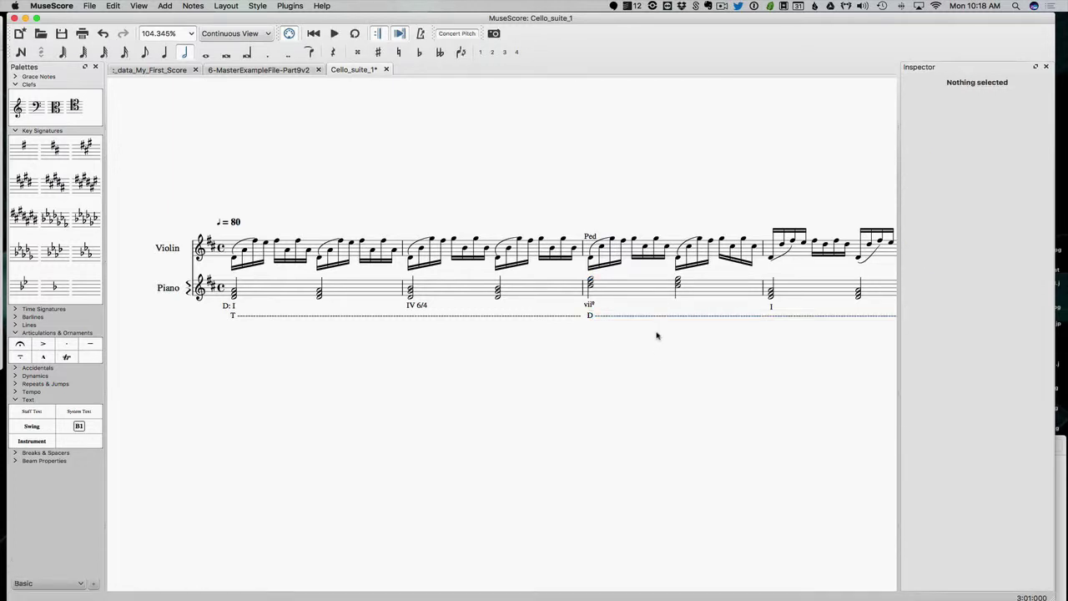
# - Shorten the dashes of the "D" text so they end at the barline closing measure 3
pyautogui.click(759, 314)
pyautogui.doubleClick(761, 315)
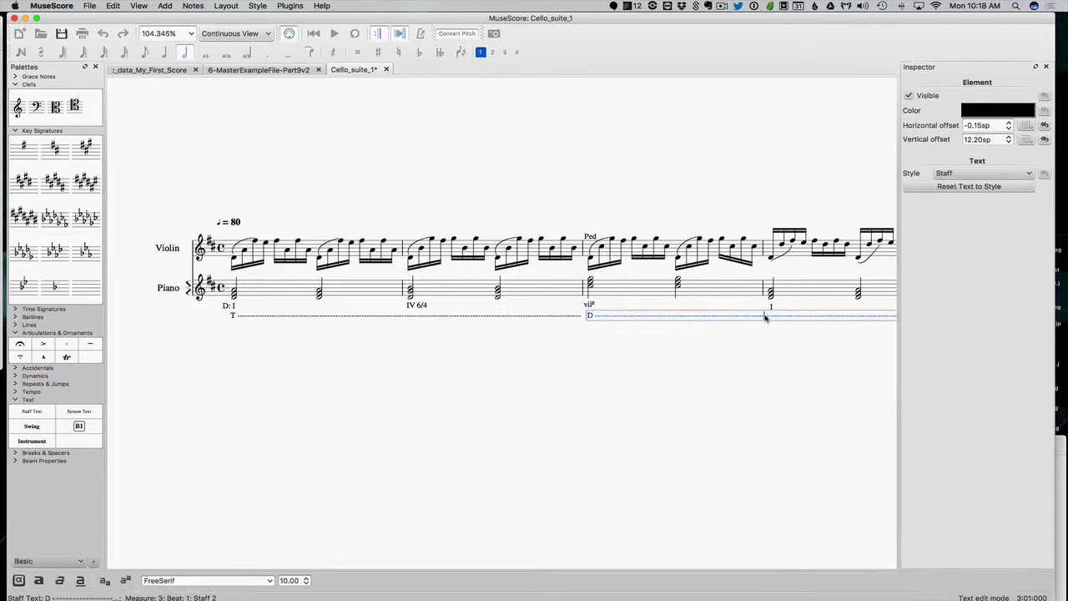
pyautogui.moveTo(763, 316); pyautogui.dragTo(783, 316)
pyautogui.press('BackSpace')
pyautogui.press('BackSpace')
pyautogui.press('BackSpace')
pyautogui.press('BackSpace')
pyautogui.press('BackSpace')
pyautogui.press('BackSpace')
pyautogui.press('BackSpace')
pyautogui.press('BackSpace')
pyautogui.press('BackSpace')
pyautogui.press('BackSpace')
pyautogui.press('BackSpace')
pyautogui.press('BackSpace')
pyautogui.press('BackSpace')
pyautogui.press('BackSpace')
pyautogui.press('BackSpace')
pyautogui.press('BackSpace')
pyautogui.press('BackSpace')
pyautogui.press('BackSpace')
pyautogui.press('BackSpace')
pyautogui.press('BackSpace')
pyautogui.press('BackSpace')
pyautogui.press('BackSpace')
pyautogui.press('BackSpace')
pyautogui.press('BackSpace')
pyautogui.press('BackSpace')
pyautogui.press('BackSpace')
pyautogui.press('BackSpace')
pyautogui.press('BackSpace')
pyautogui.press('BackSpace')
pyautogui.press('BackSpace')
pyautogui.press('BackSpace')
pyautogui.press('BackSpace')
pyautogui.press('BackSpace')
pyautogui.press('BackSpace')
pyautogui.press('BackSpace')
pyautogui.press('BackSpace')
pyautogui.press('BackSpace')
pyautogui.press('BackSpace')
pyautogui.press('BackSpace')
pyautogui.press('BackSpace')
pyautogui.click(642, 353)
# - Copy the dashed "T" text to the first piano chord of measure 4 and nudge it slightly right to line up under "I"
pyautogui.click(523, 316)
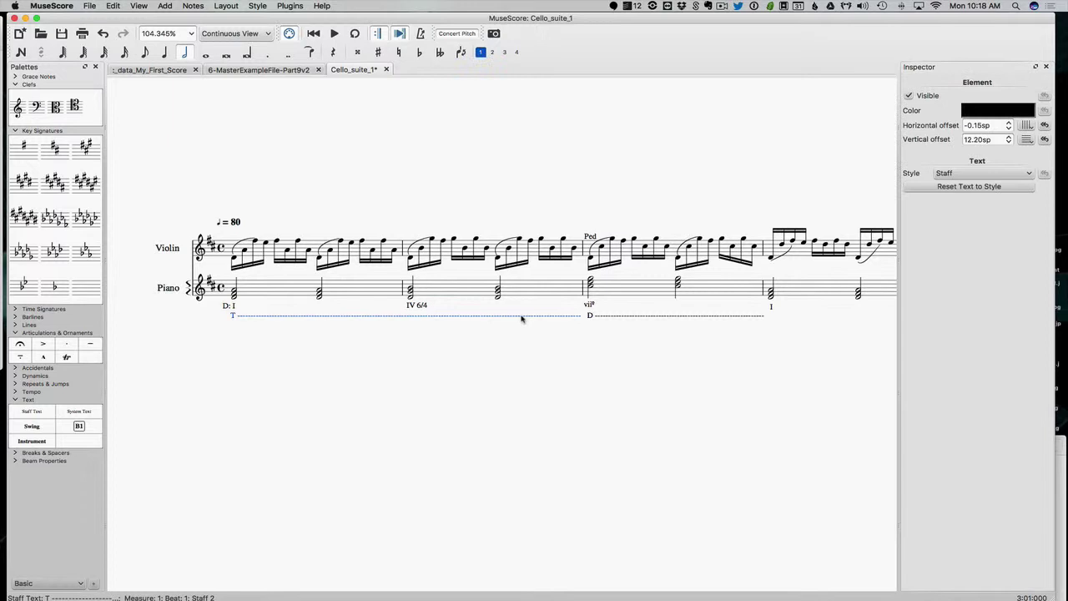
pyautogui.hscroll(5, 521, 317)
pyautogui.click(489, 305)
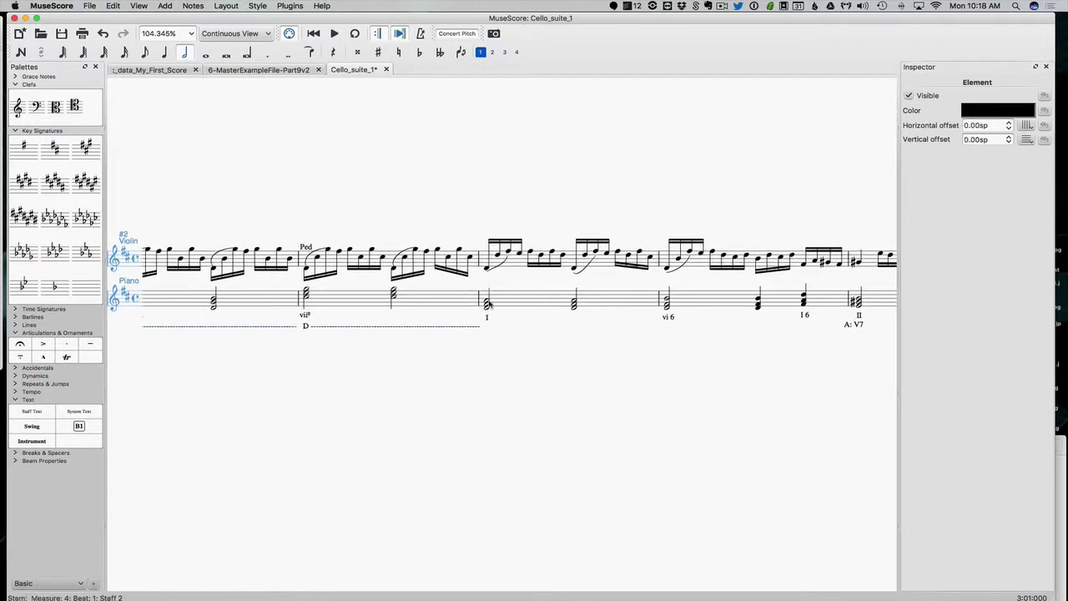
pyautogui.click(488, 304)
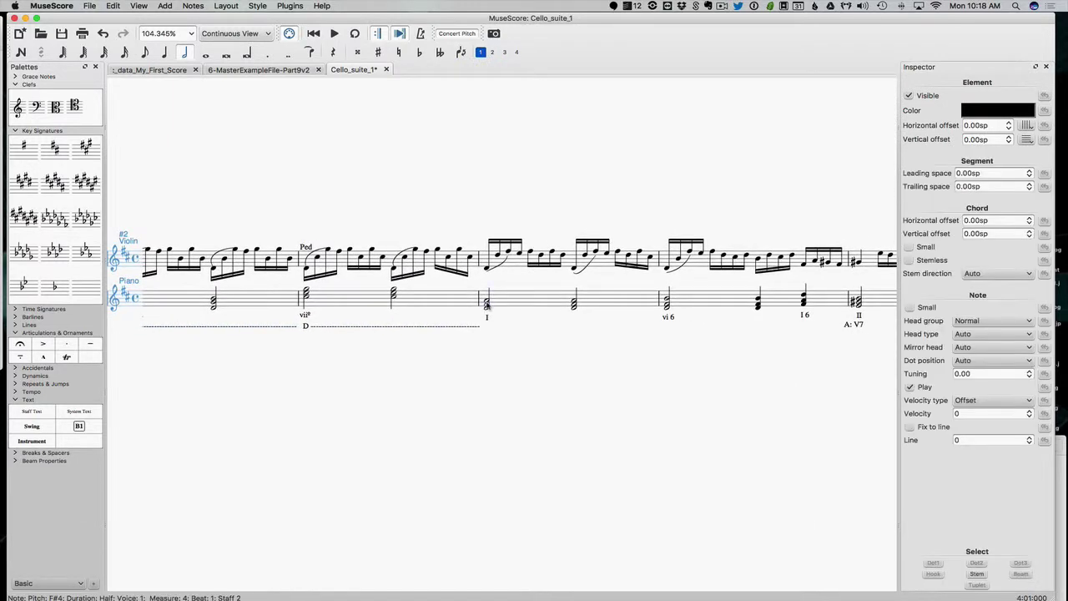
pyautogui.click(503, 326)
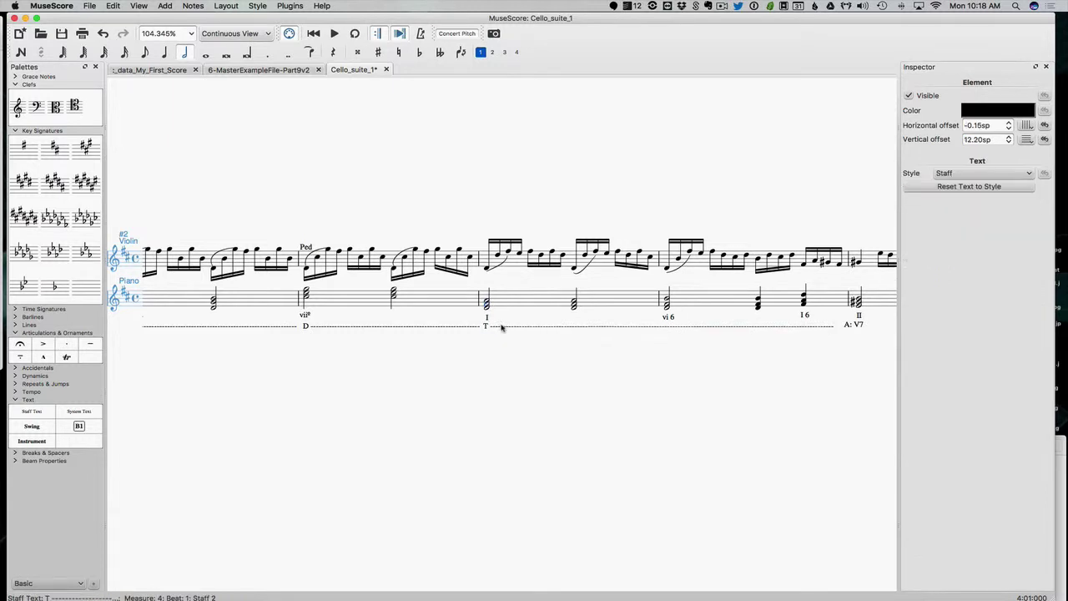
pyautogui.moveTo(503, 326); pyautogui.dragTo(504, 326)
# - Paste the dashed "T" text onto the first piano chord of measure 6 and move it below the "A: V7" label
pyautogui.hscroll(3, 532, 350)
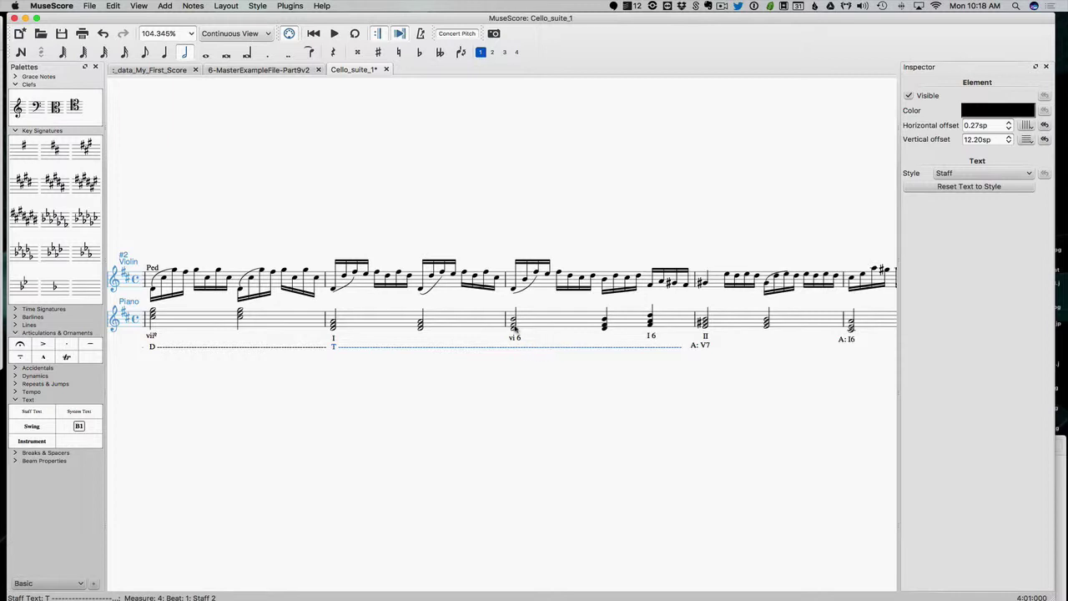
pyautogui.hscroll(1, 535, 360)
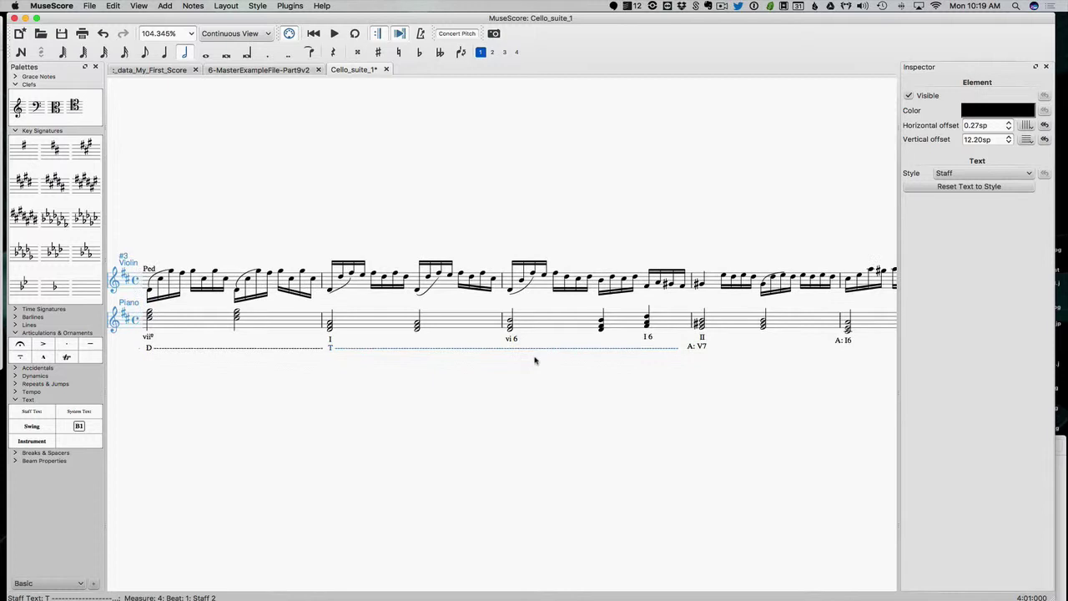
pyautogui.hscroll(5, 535, 361)
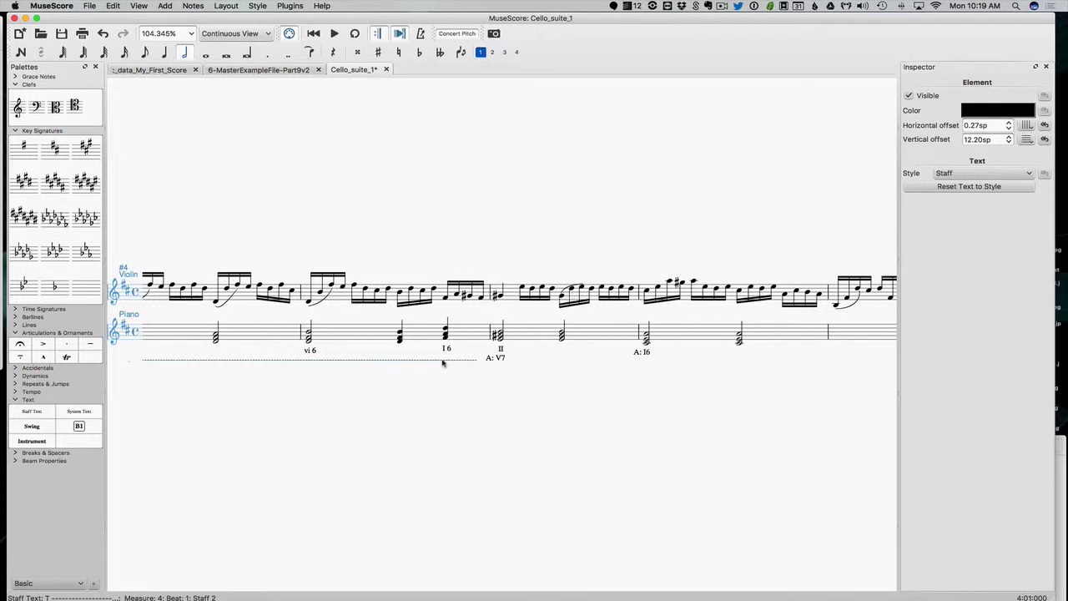
pyautogui.click(501, 335)
pyautogui.hotkey('ctrl', 'v')
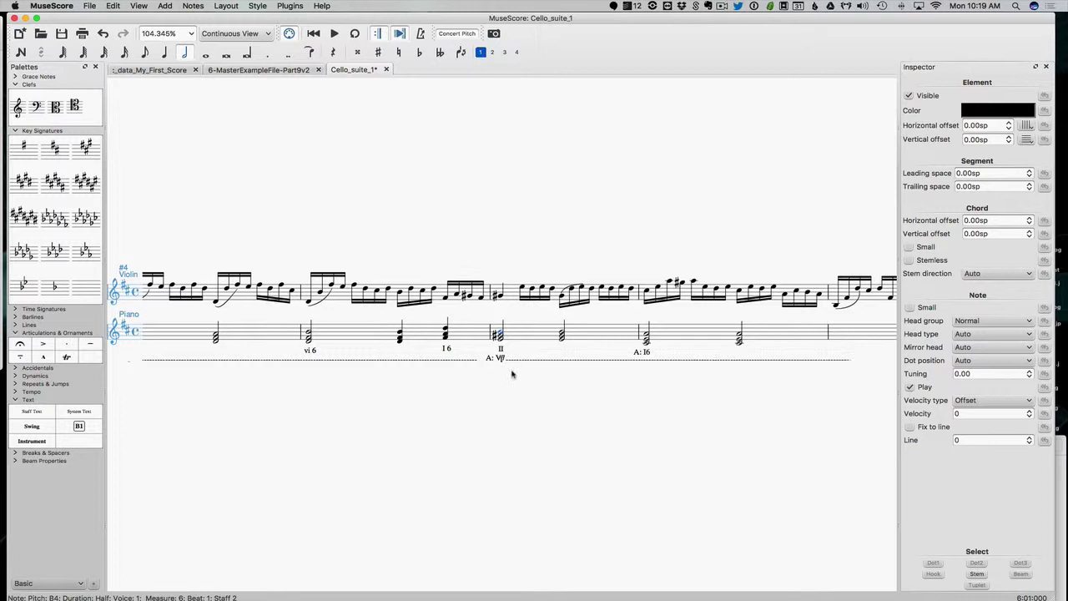
pyautogui.moveTo(517, 358); pyautogui.dragTo(512, 371)
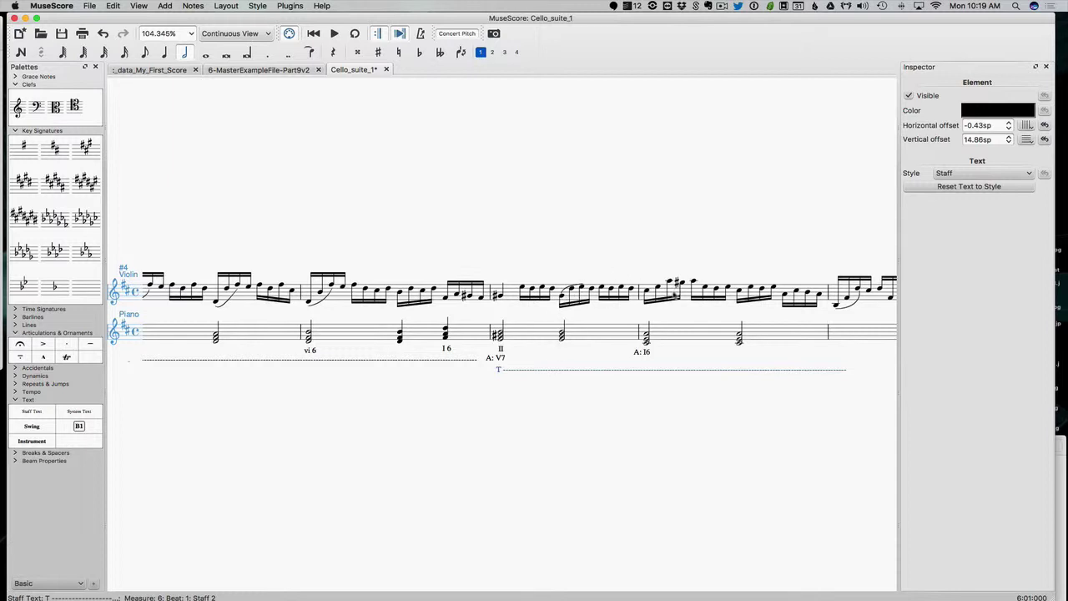
# - Change the letter of the dashed text under measure 6 to "D"
pyautogui.doubleClick(499, 370)
pyautogui.moveTo(499, 370); pyautogui.dragTo(495, 370)
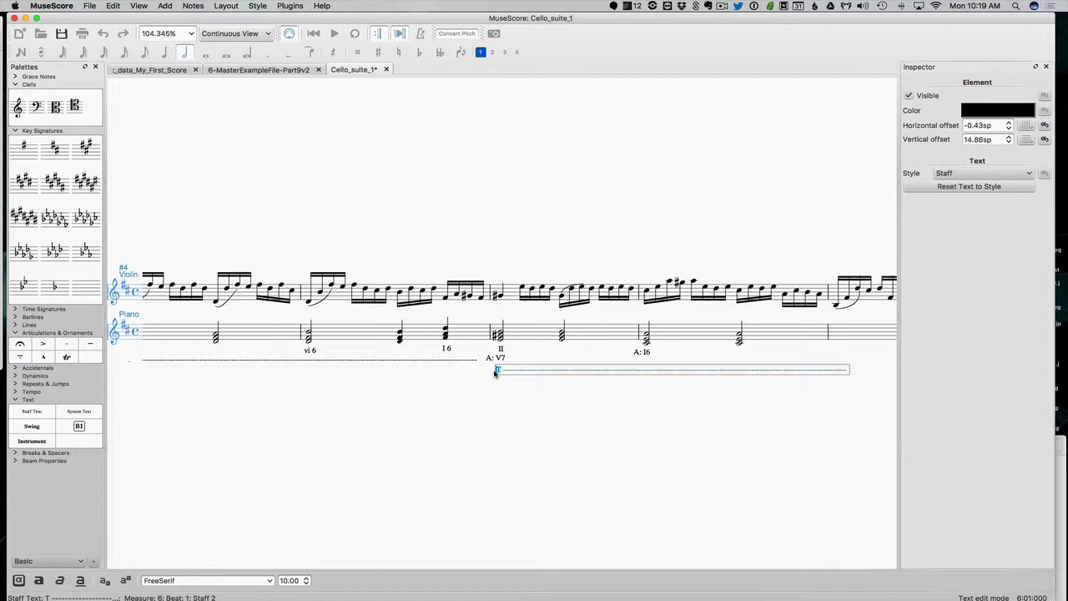
pyautogui.write('D')
pyautogui.click(542, 396)
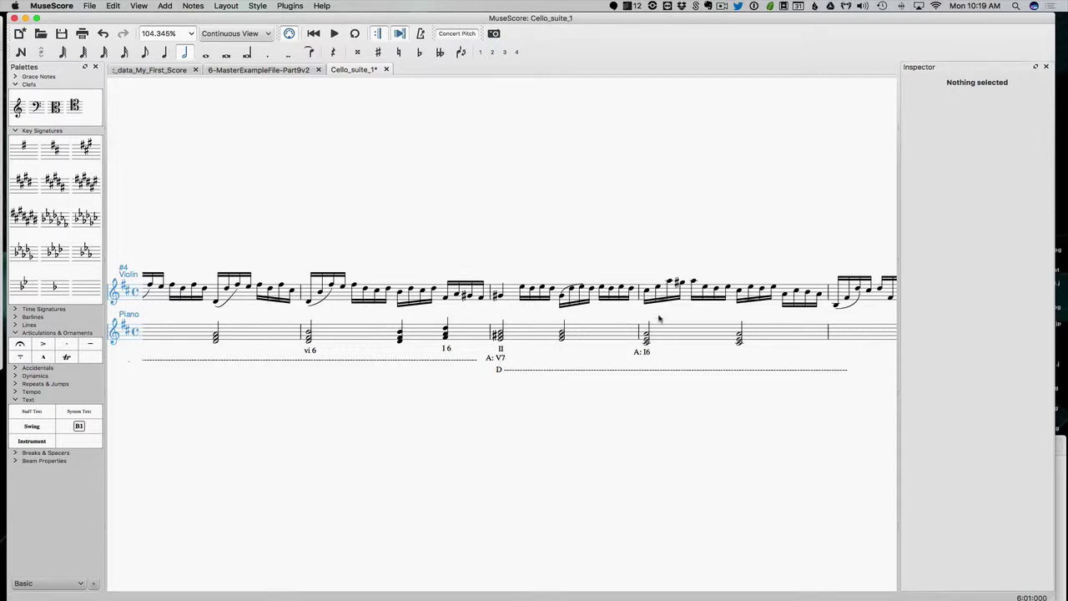
# - Shorten the dashes of the "D" text under measure 6 so they end at that measure's closing barline
pyautogui.doubleClick(668, 370)
pyautogui.moveTo(708, 370); pyautogui.dragTo(513, 374)
pyautogui.press('BackSpace')
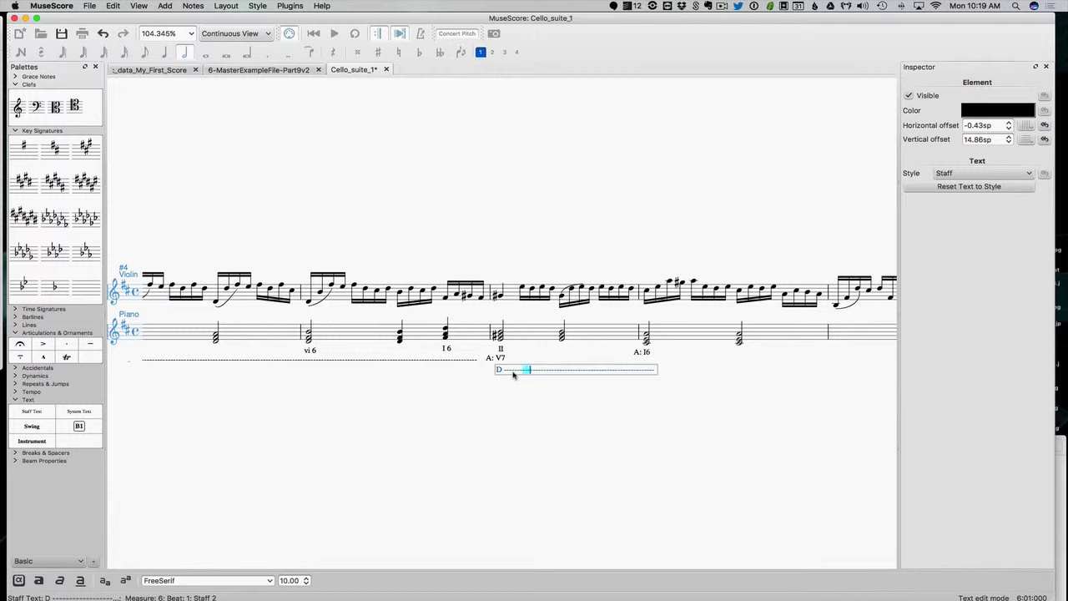
pyautogui.press('BackSpace')
pyautogui.click(515, 389)
pyautogui.click(512, 373)
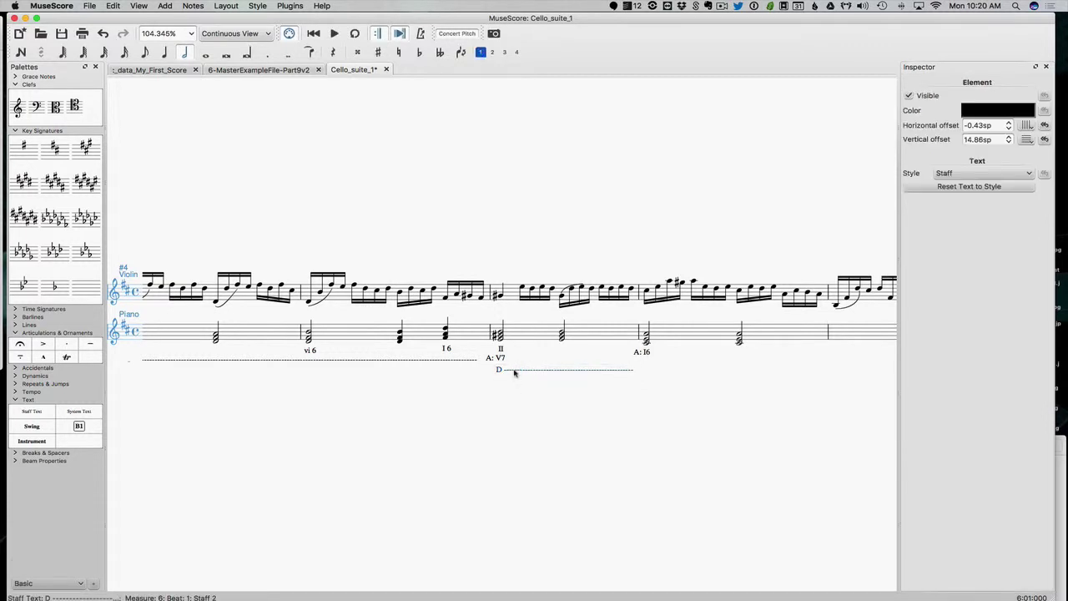
# - Nudge the dashed "D" text under measure 6 slightly up and left, and paste a copy below "A: I6" in measure 7
pyautogui.moveTo(512, 373); pyautogui.dragTo(512, 372)
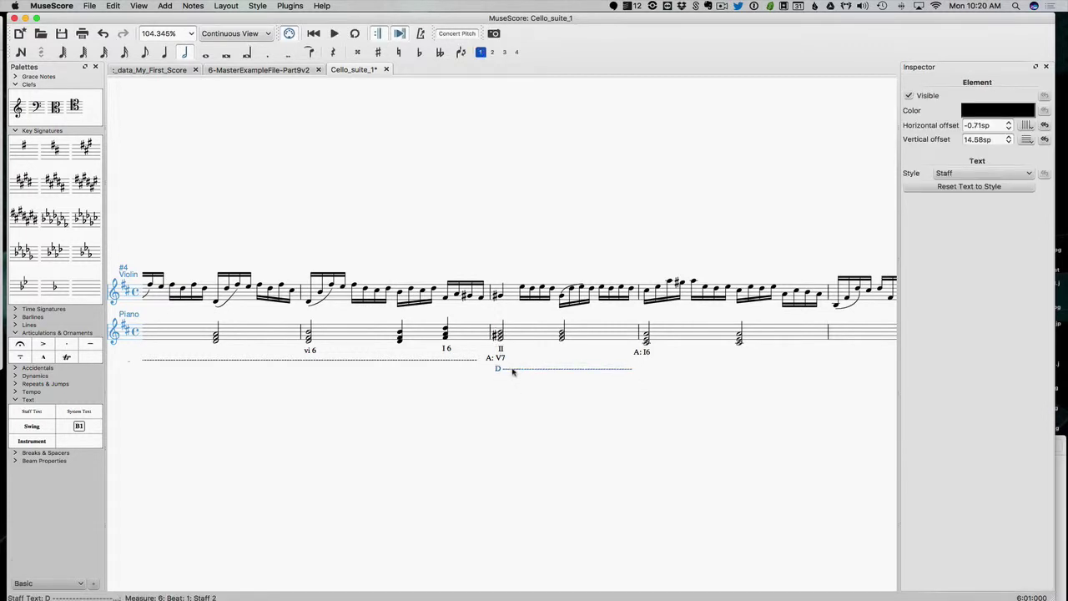
pyautogui.click(646, 341)
pyautogui.press('super+v')
pyautogui.click(653, 370)
pyautogui.moveTo(656, 373); pyautogui.dragTo(646, 367)
# - Change the letter of the dashed text under measure 7 to "T"
pyautogui.doubleClick(644, 369)
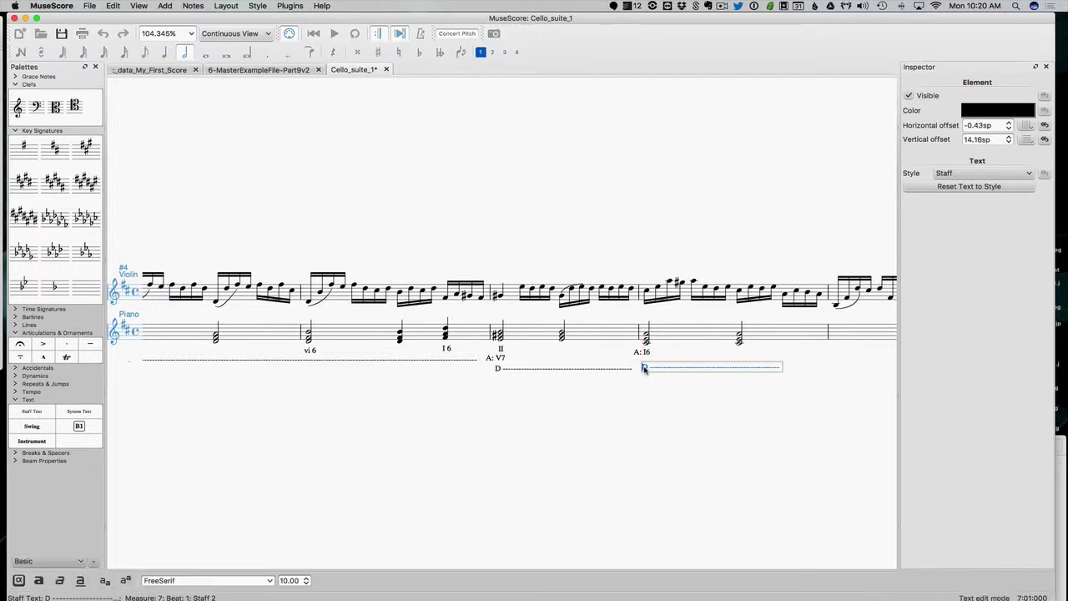
pyautogui.write('T')
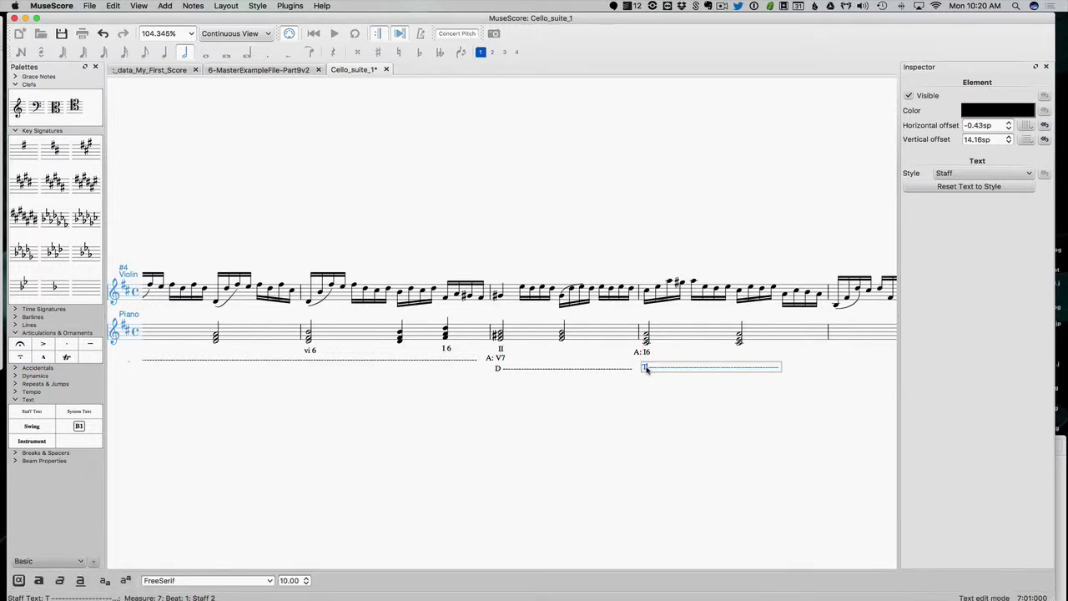
pyautogui.press('Escape')
pyautogui.press('Escape')
# - Extend the dashes of the "T" text under measure 7 so they end just before that measure's closing barline
pyautogui.doubleClick(718, 366)
pyautogui.write('------------------')
pyautogui.press('Escape')
# - Review the Roman numerals and the dashed T and D function labels from the start of the score through the measures after measure 7
pyautogui.hscroll(-10, 723, 401)
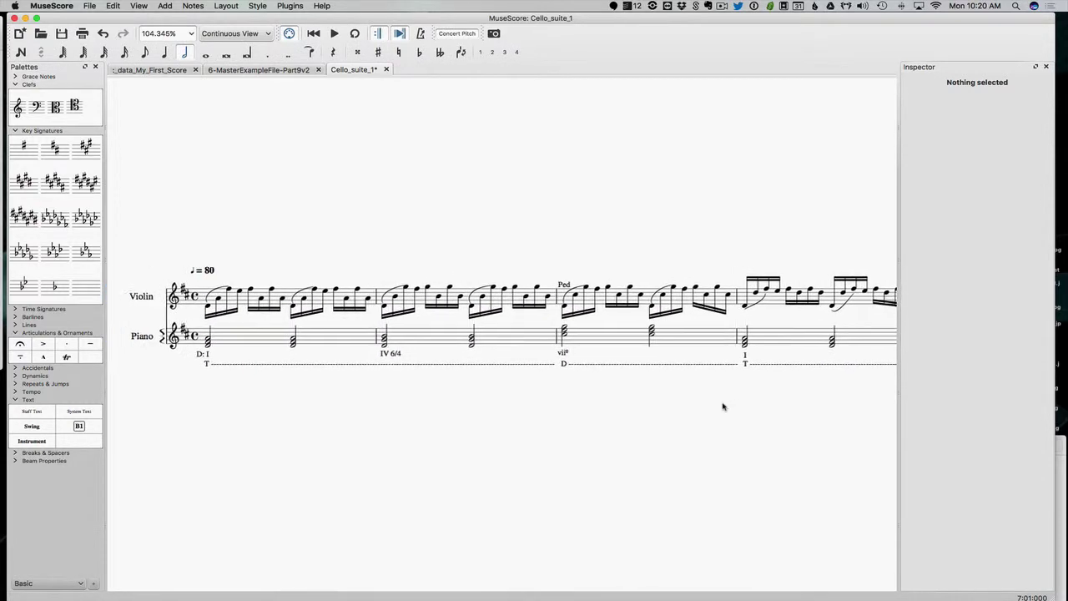
pyautogui.hscroll(10, 723, 407)
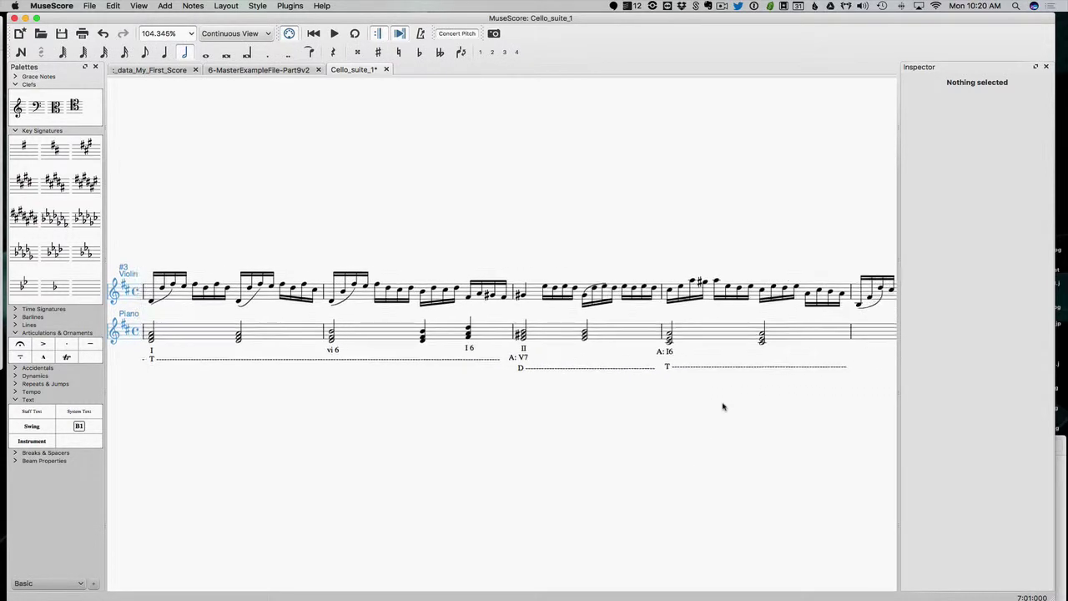
pyautogui.hscroll(5, 723, 407)
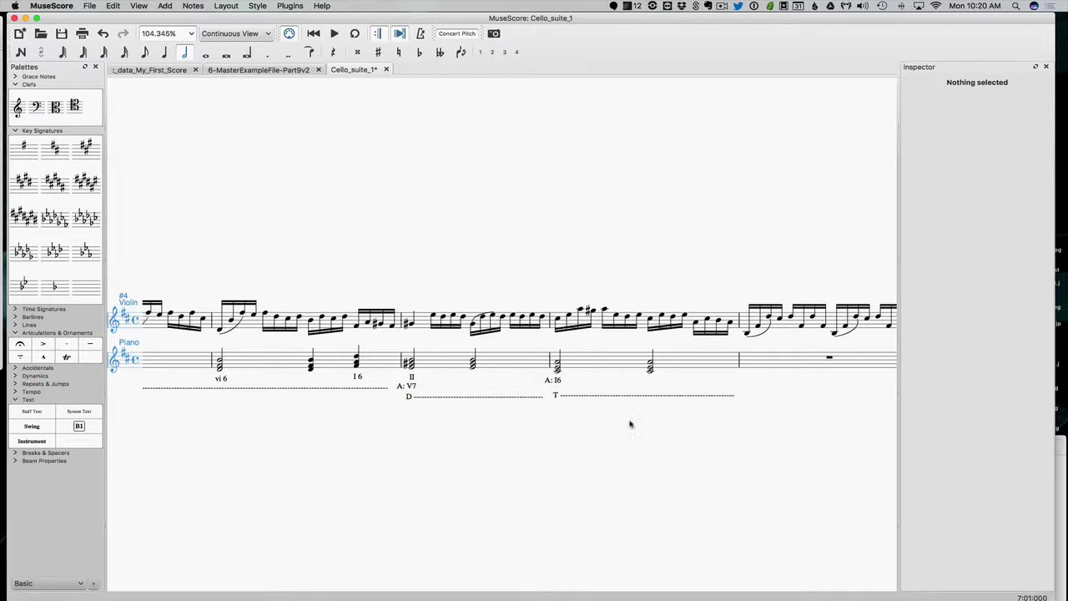
pyautogui.hscroll(-5, 412, 399)
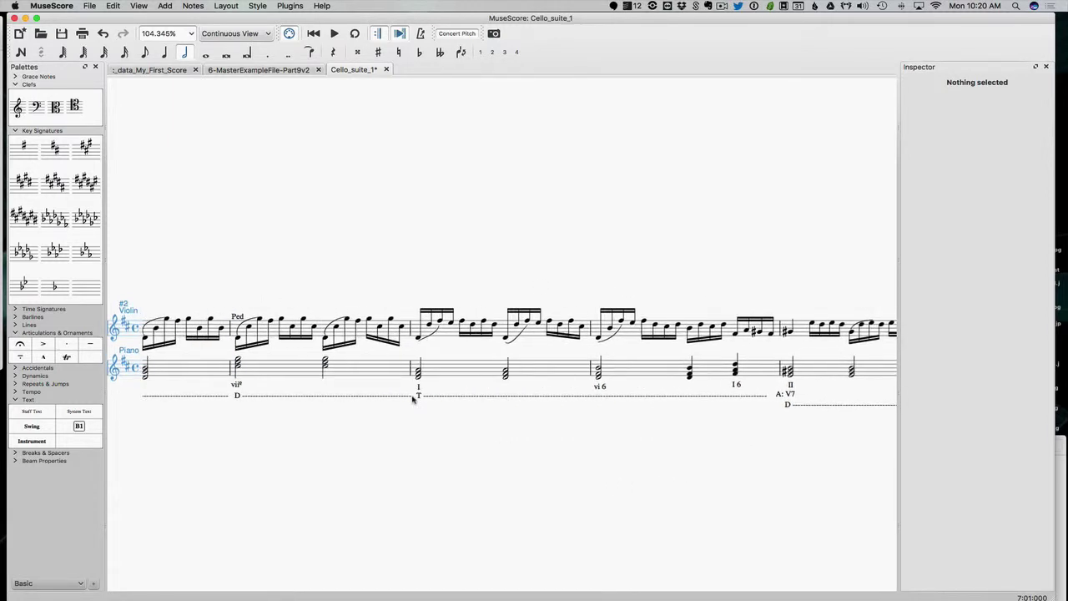
pyautogui.click(391, 397)
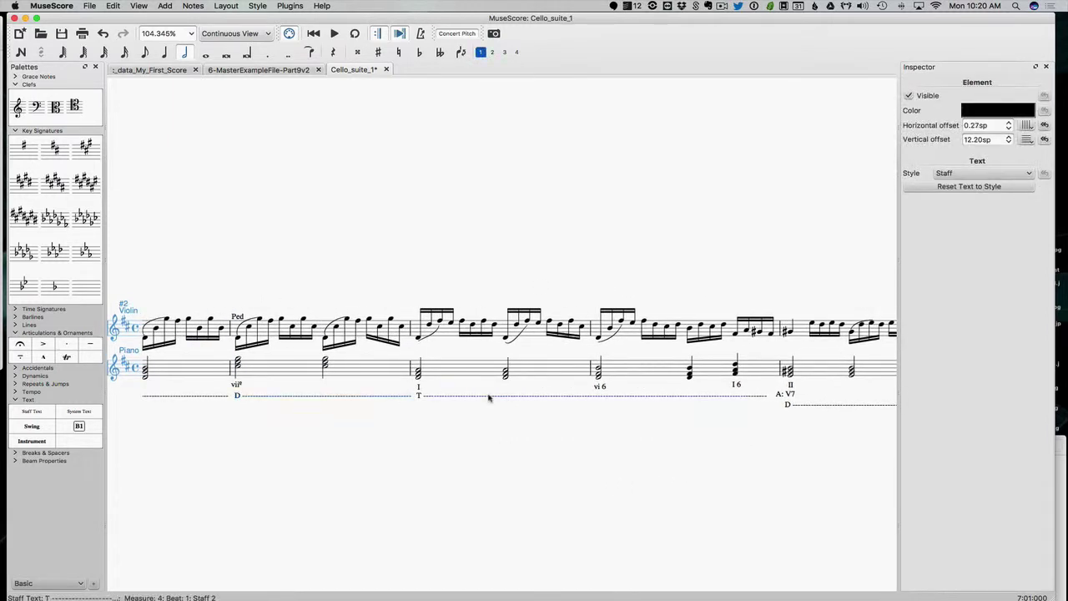
pyautogui.hscroll(3, 489, 398)
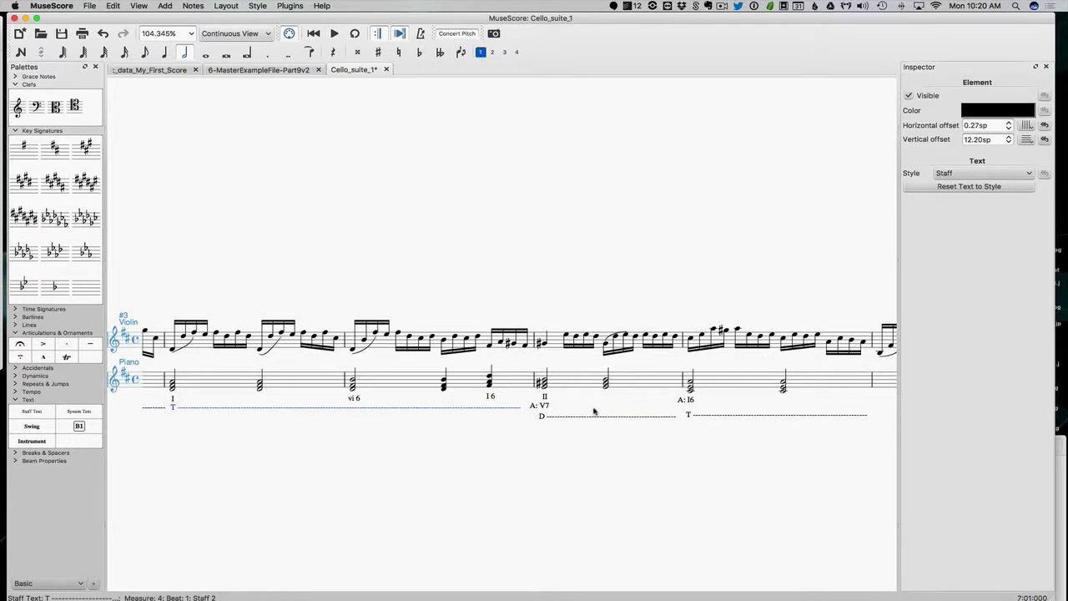
pyautogui.hscroll(3, 594, 411)
pyautogui.hscroll(1, 594, 410)
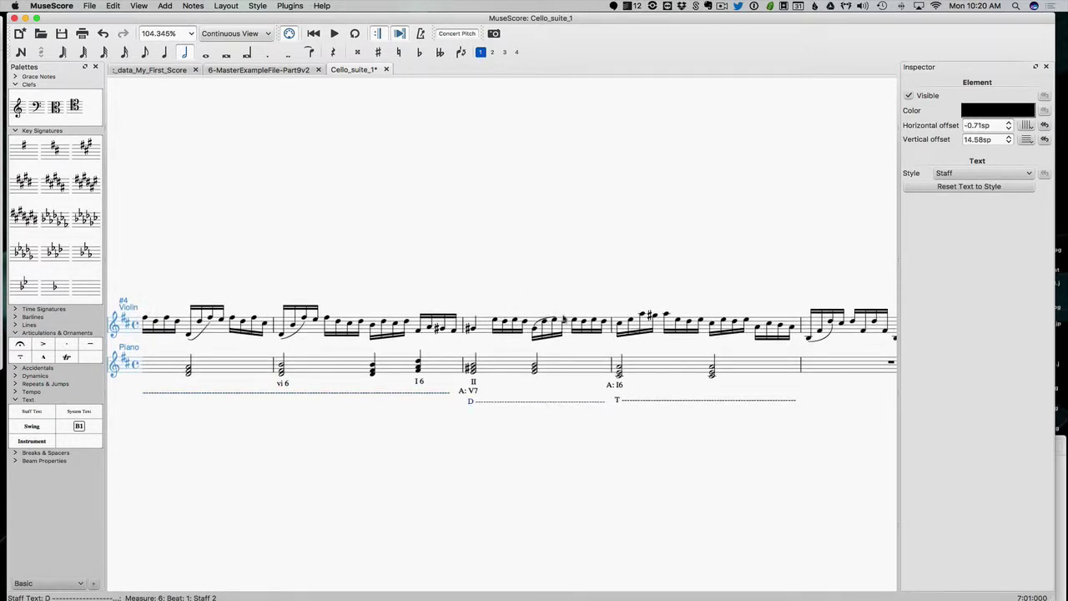
pyautogui.click(473, 388)
pyautogui.click(514, 402)
pyautogui.hscroll(10, 515, 404)
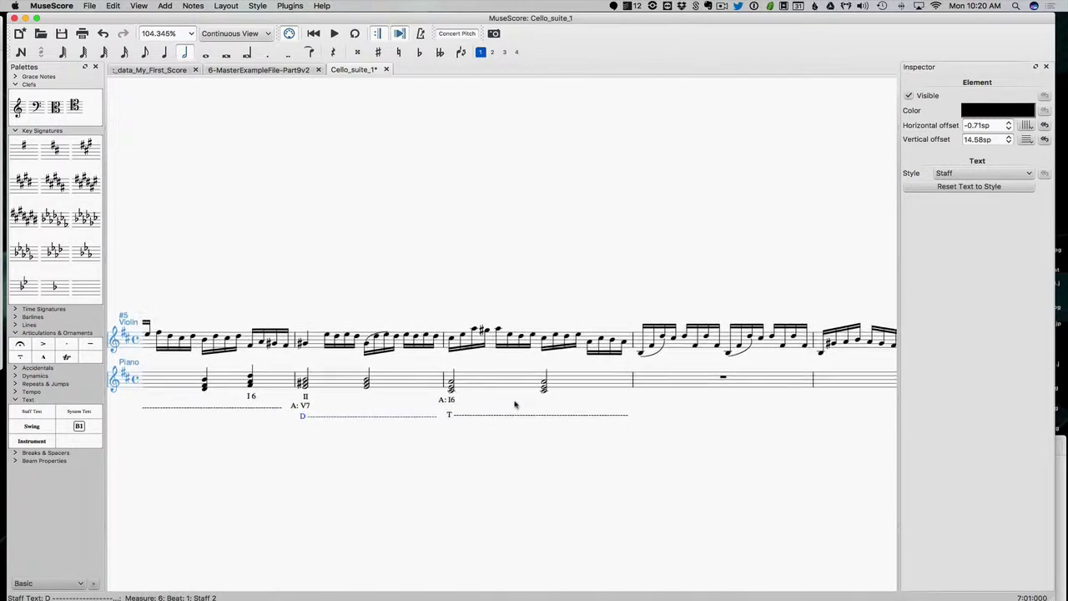
pyautogui.hscroll(6, 515, 404)
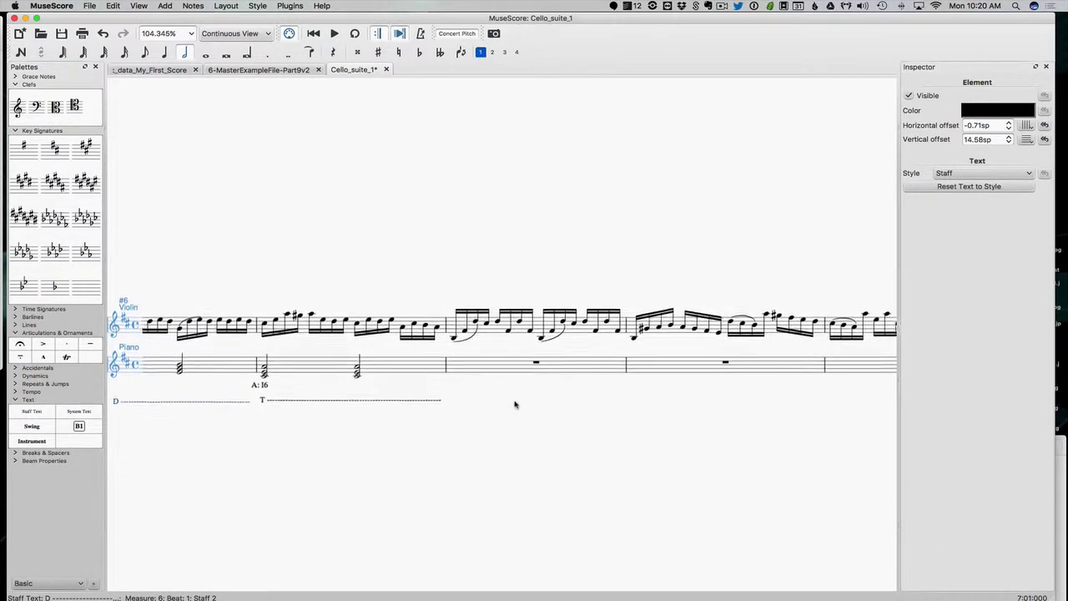
pyautogui.hscroll(5, 515, 404)
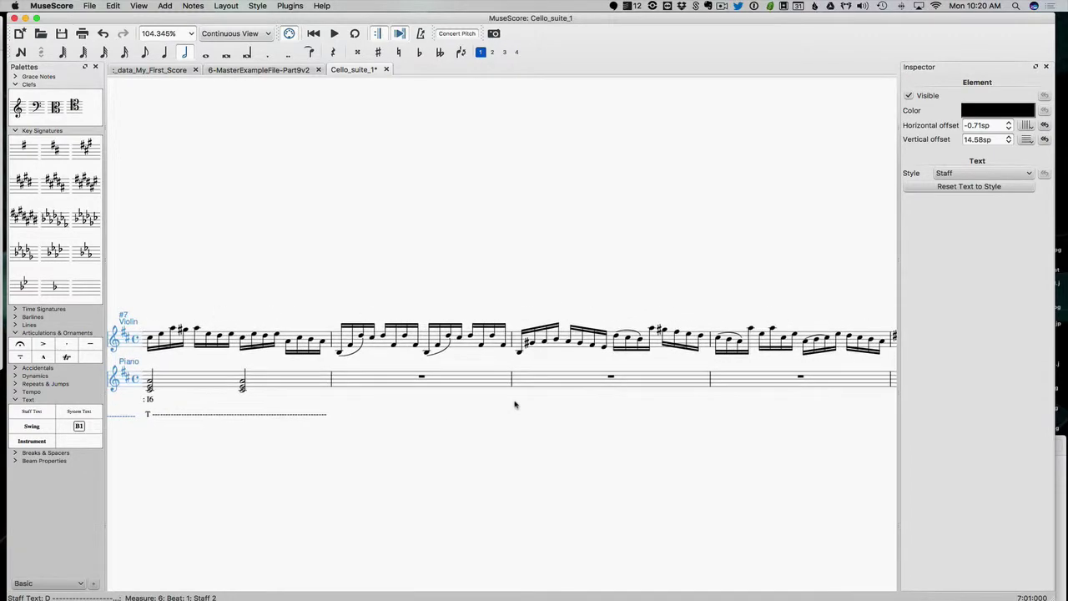